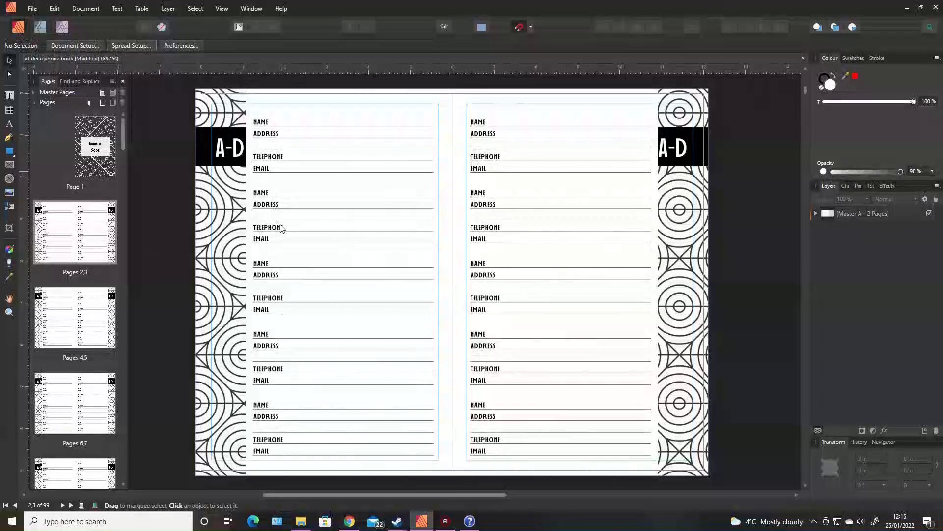
- Open the spread properties of pages 2,3 to review their page dimensions, then close them
right_click(104, 239)
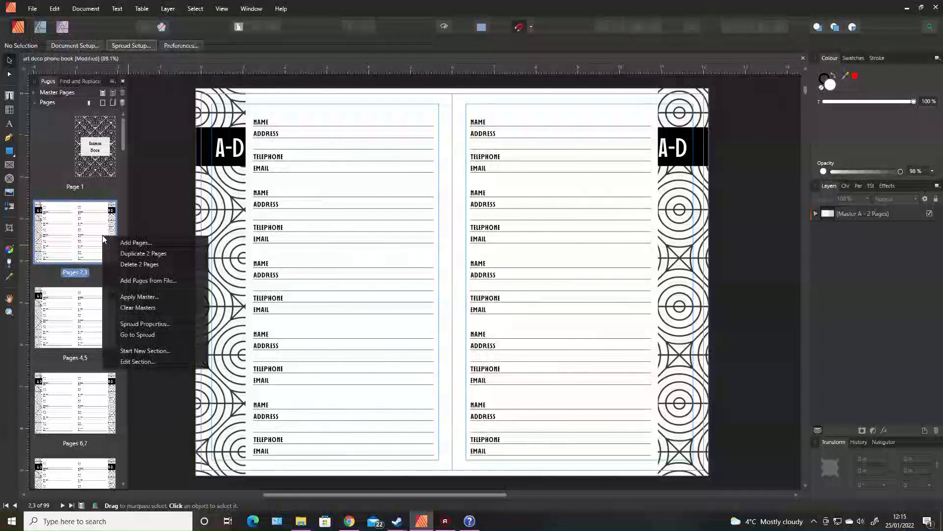
left_click(149, 324)
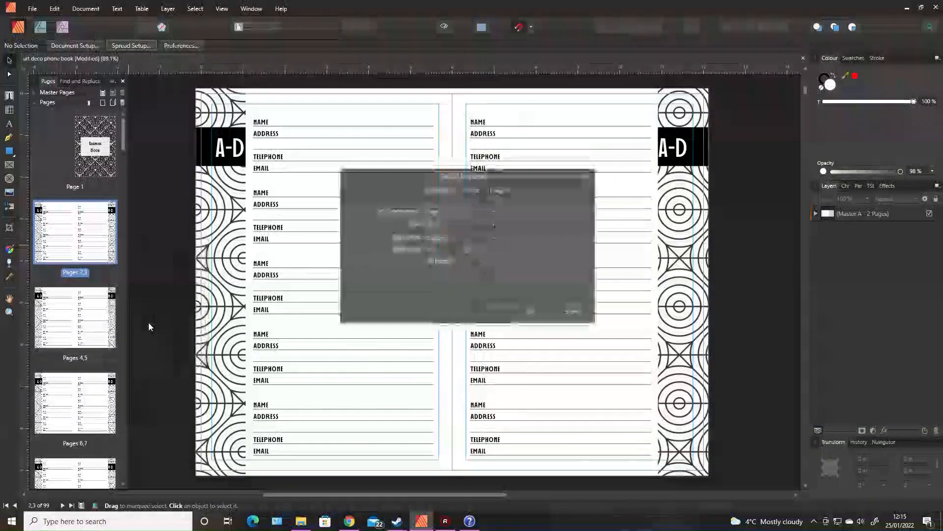
left_click(571, 312)
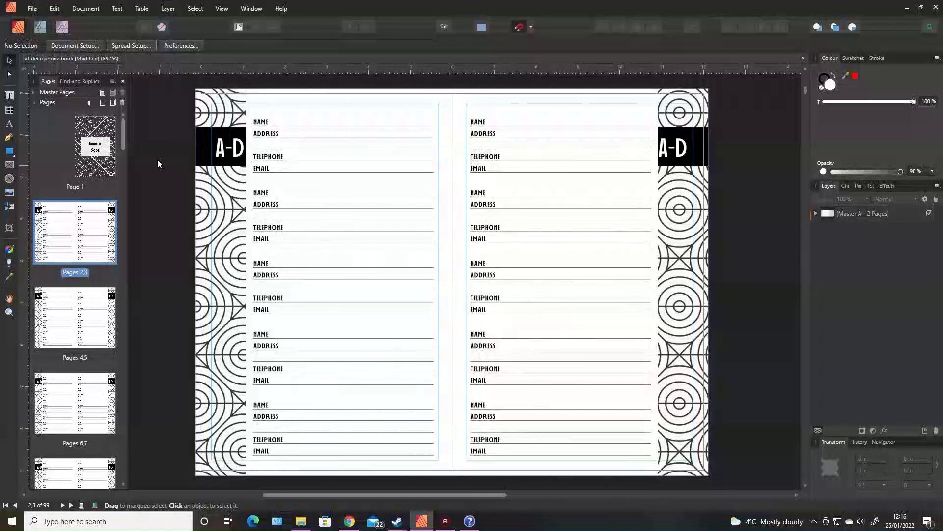
- Show the master pages and review Master A's spread properties without changing them
left_click(34, 103)
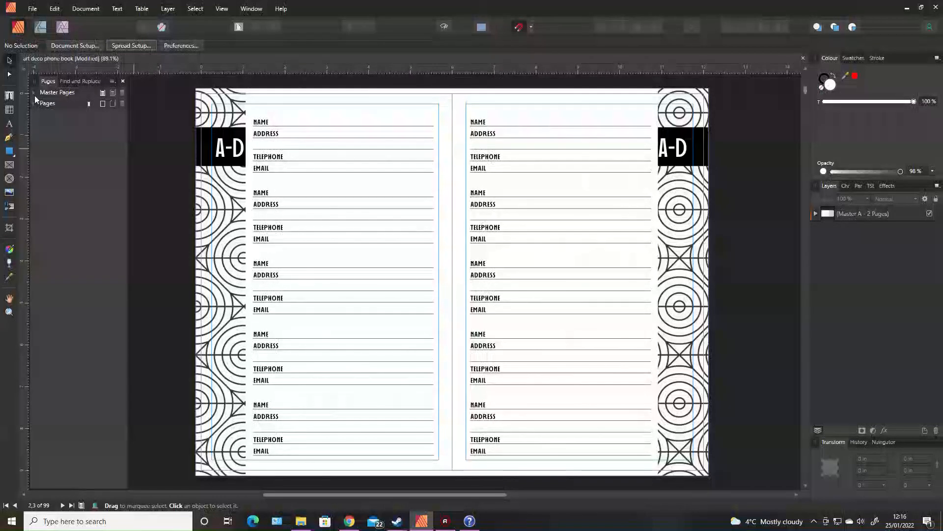
left_click(34, 93)
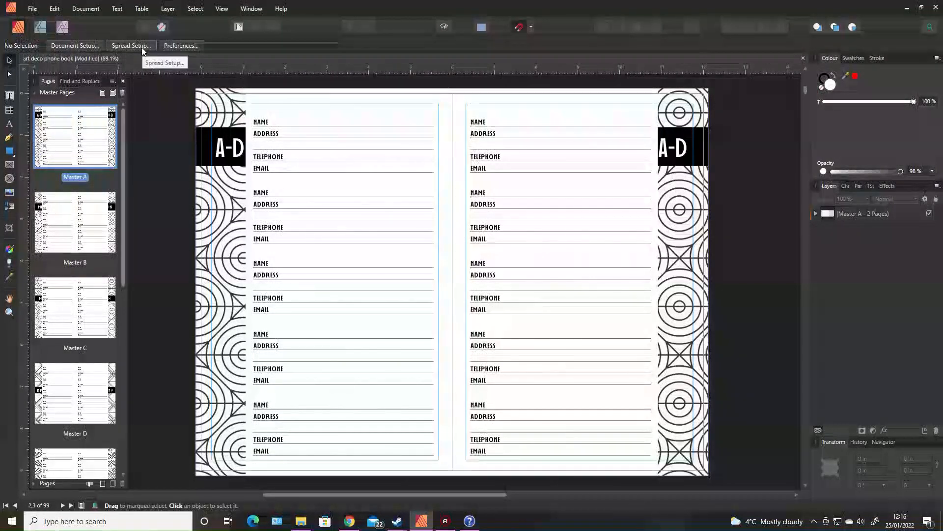
right_click(305, 171)
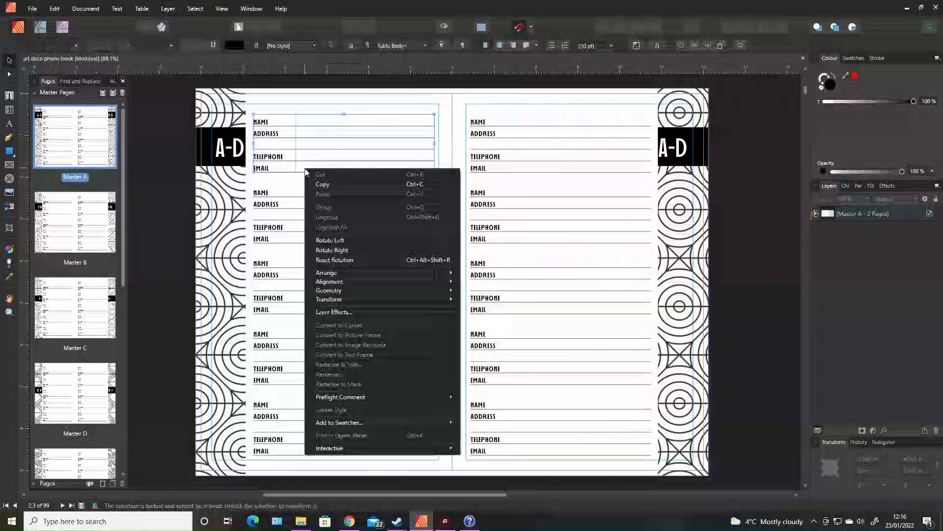
left_click(158, 214)
right_click(73, 151)
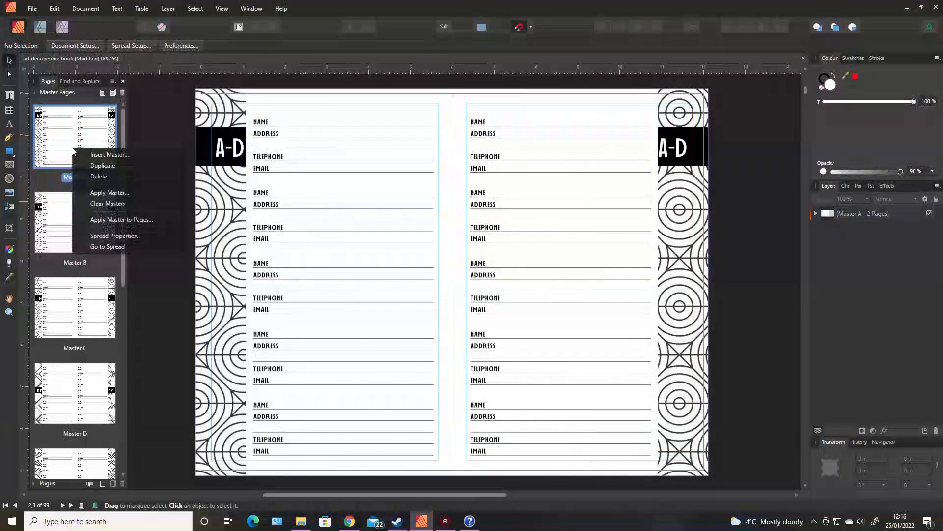
left_click(130, 236)
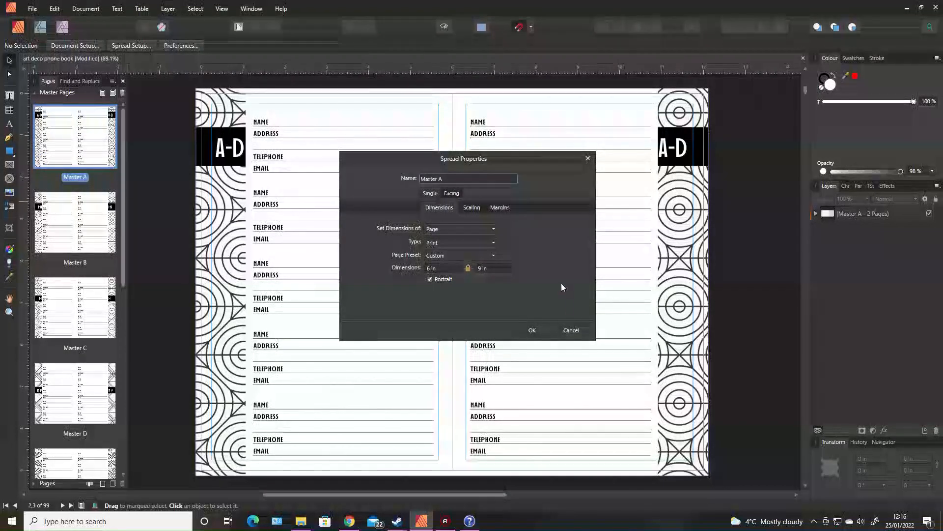
left_click(571, 330)
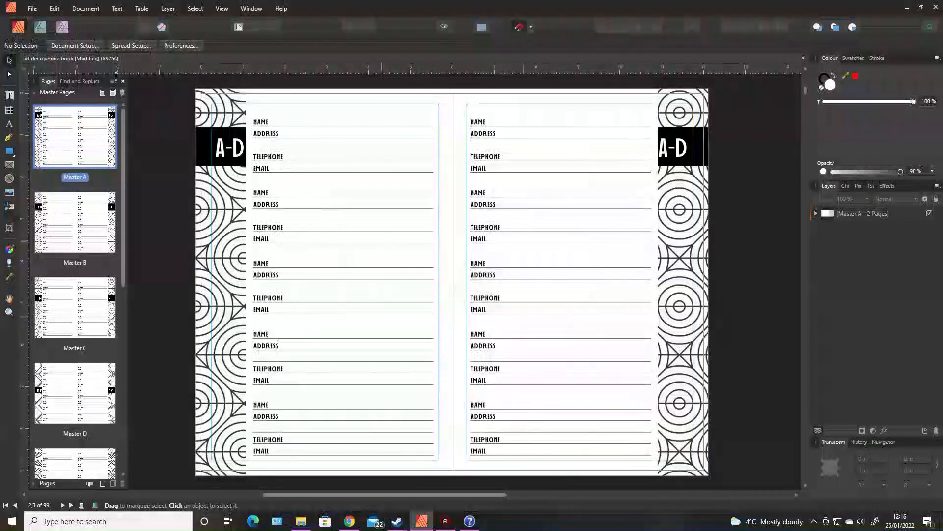
left_click(33, 9)
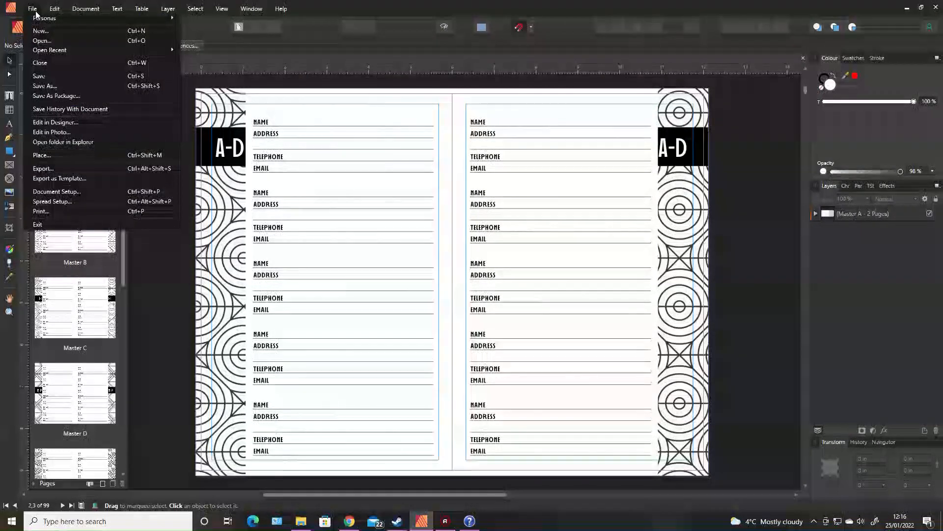
left_click(52, 201)
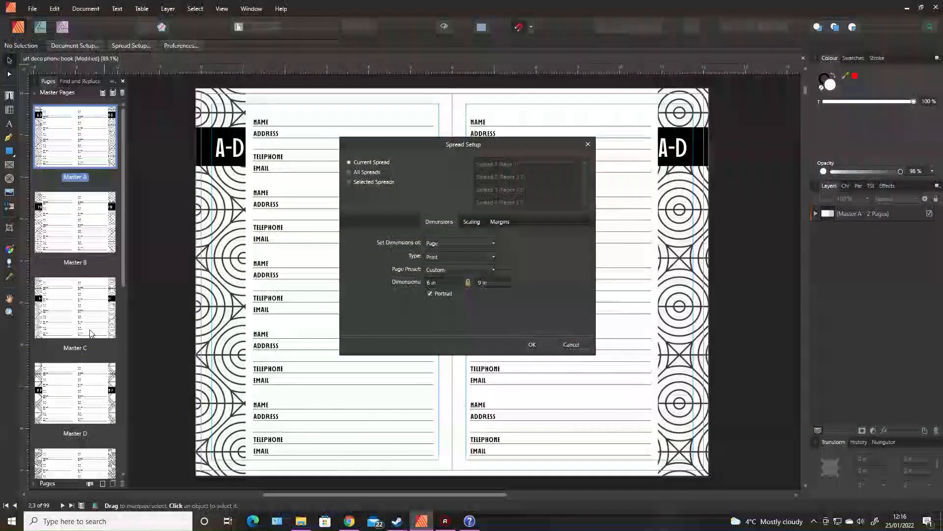
left_click(363, 181)
left_click_drag(585, 164, 586, 190)
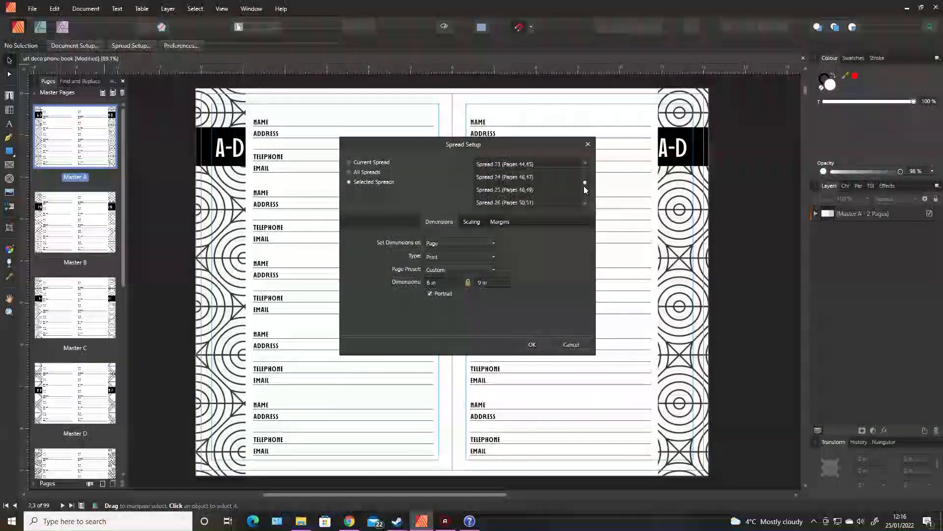
left_click(570, 344)
- Open Spread Setup from Master A, select all master spreads A to I, and set their page dimensions to 8.25 in by 11 in
double_click(82, 139)
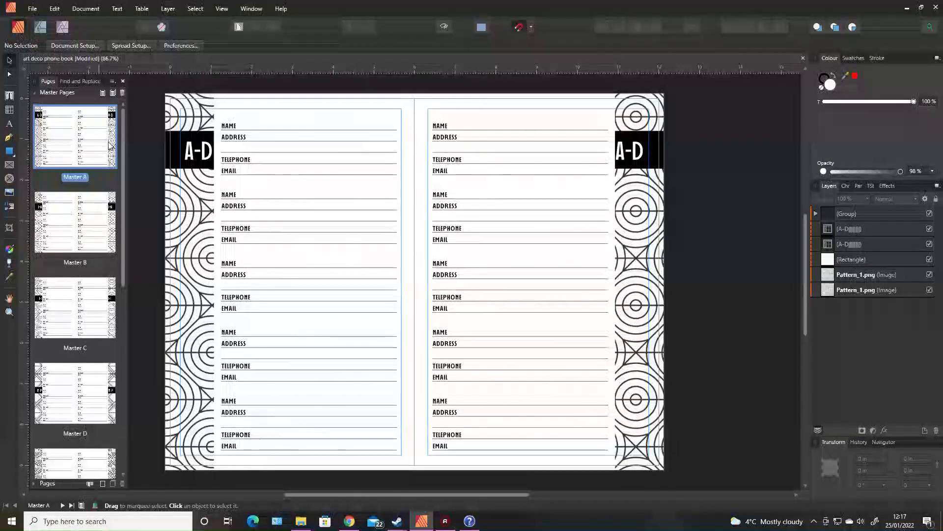
left_click(120, 45)
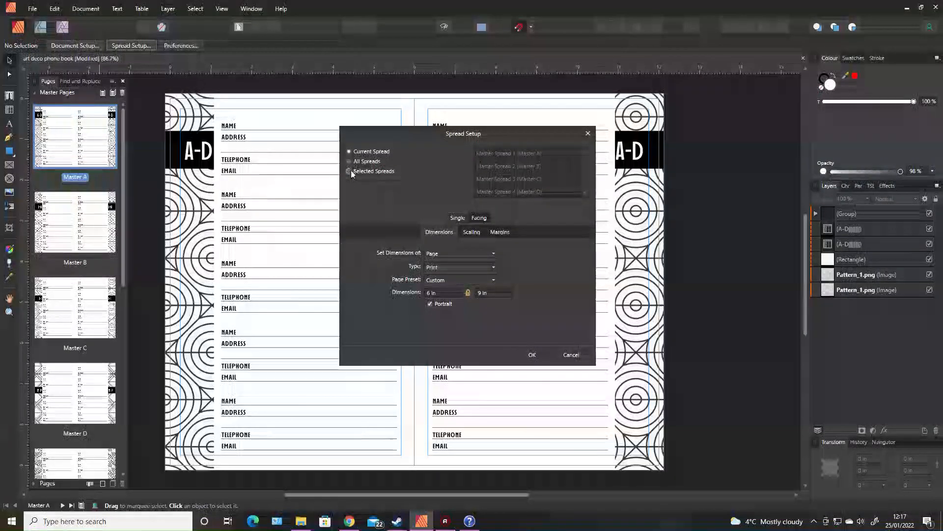
left_click(350, 172)
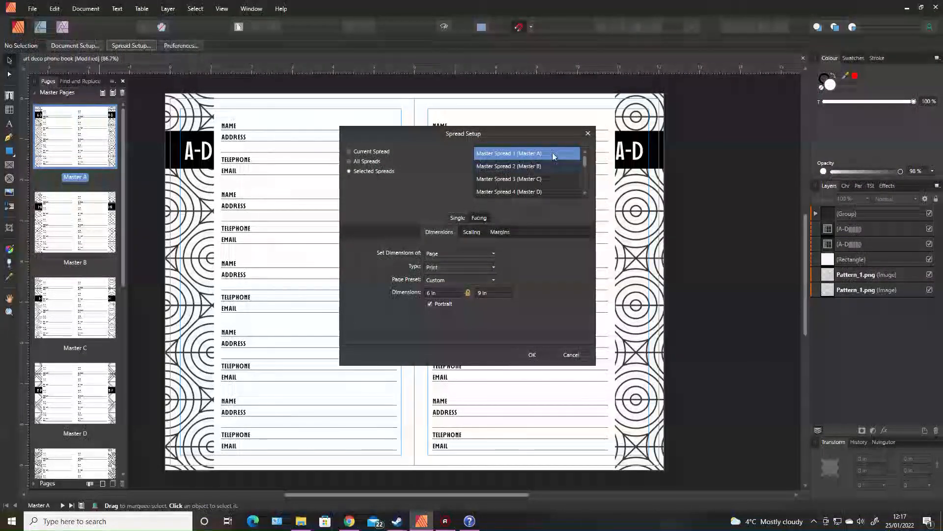
left_click_drag(586, 165, 586, 194)
left_click(539, 180)
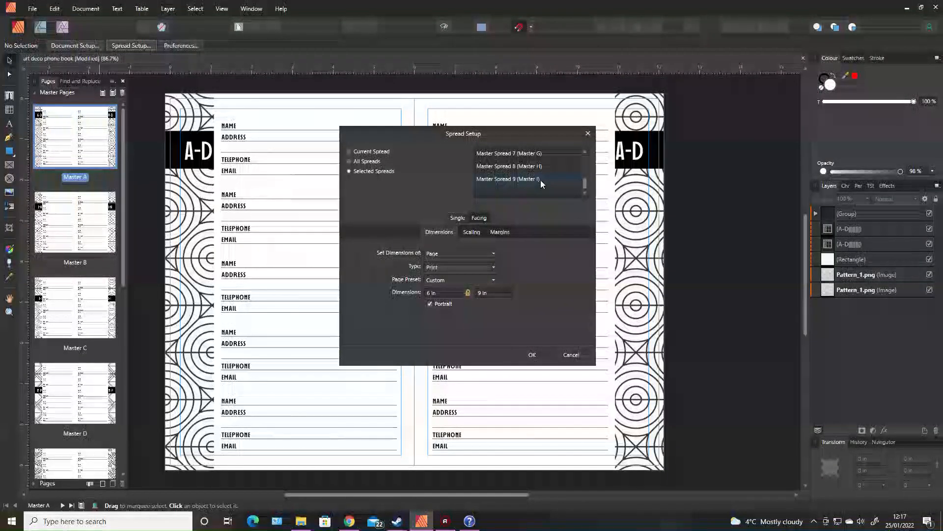
left_click(539, 180, "shift")
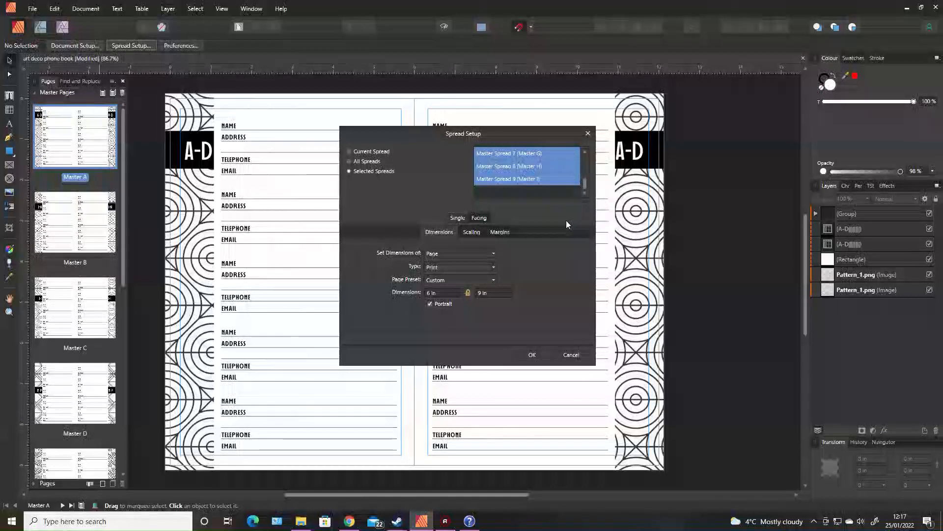
left_click(439, 292)
type("8.25")
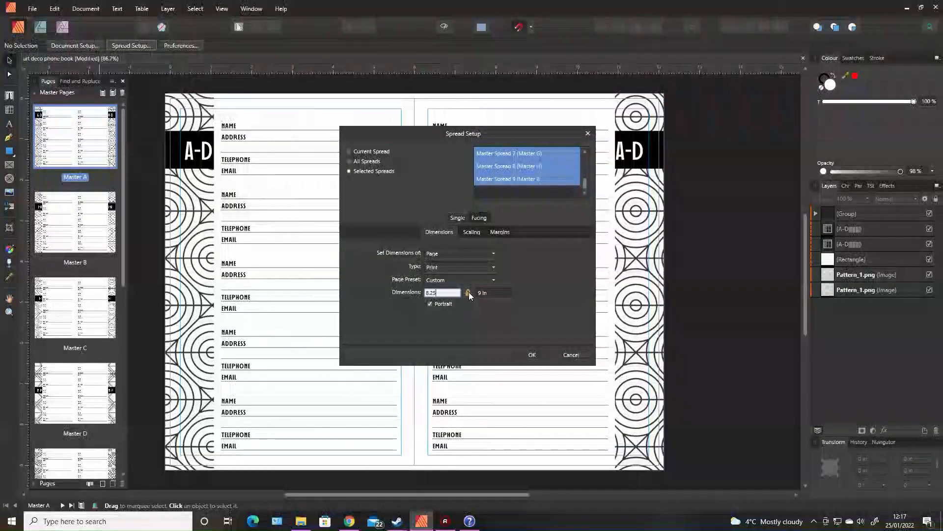
key("Return")
left_click(485, 293)
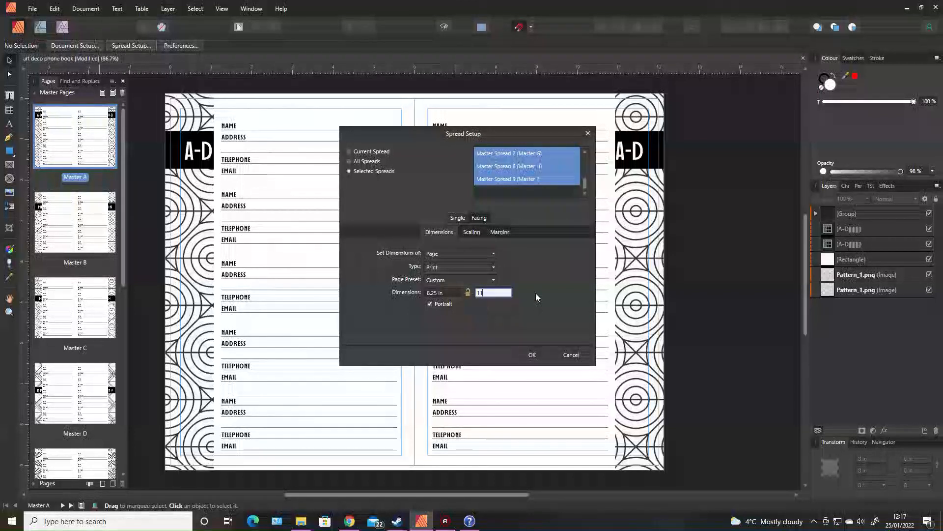
key("Return")
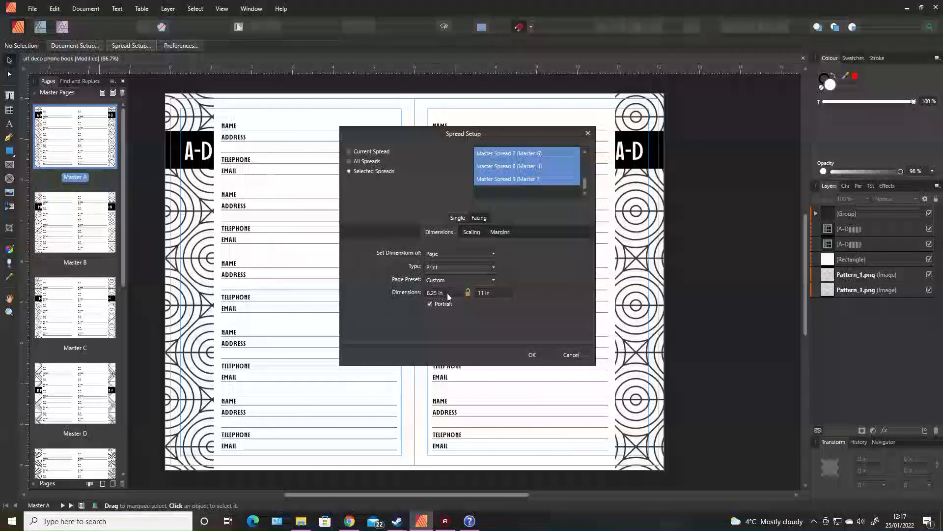
- Set the spread scaling so objects rescale, with Bilinear resampling
left_click(467, 292)
left_click(471, 234)
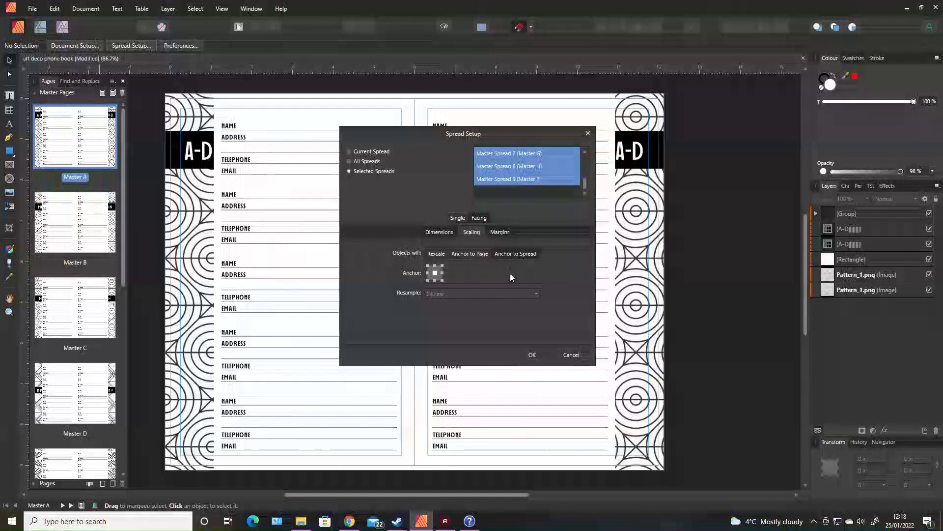
left_click(435, 266)
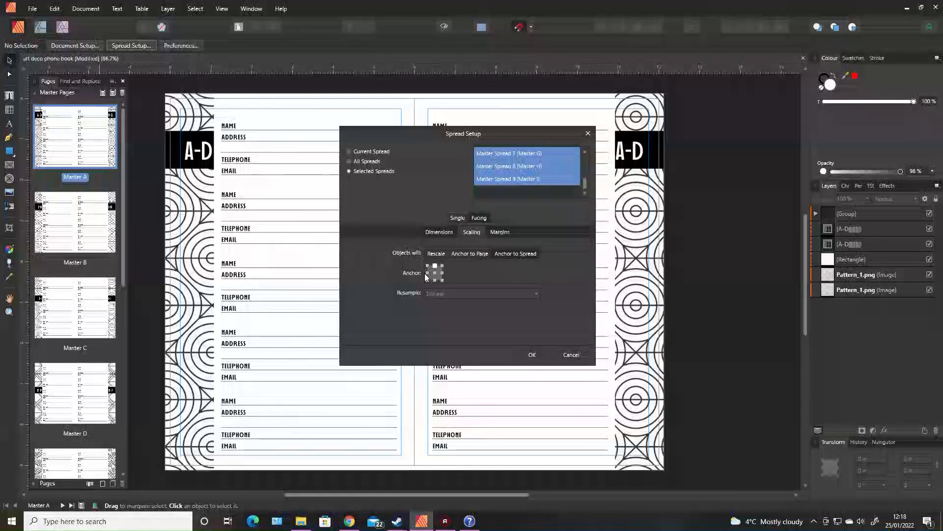
left_click(442, 279)
left_click(435, 273)
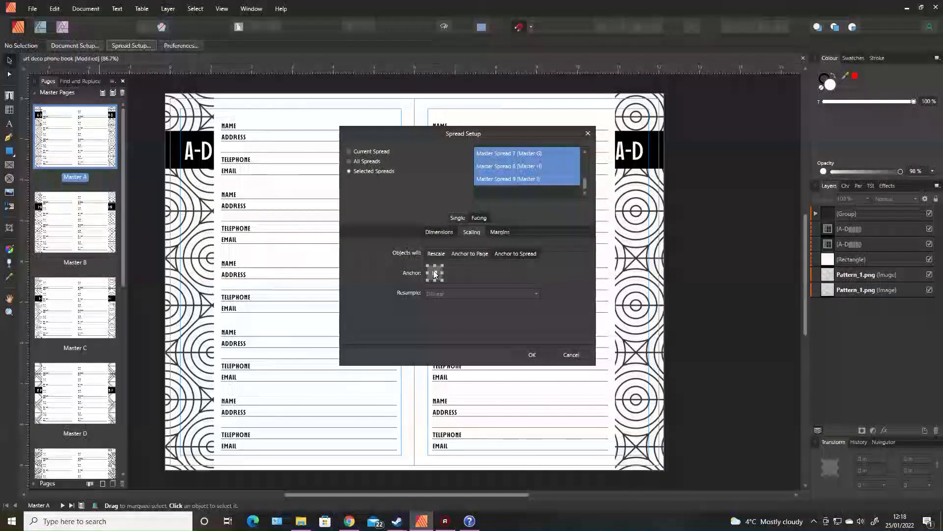
left_click(438, 253)
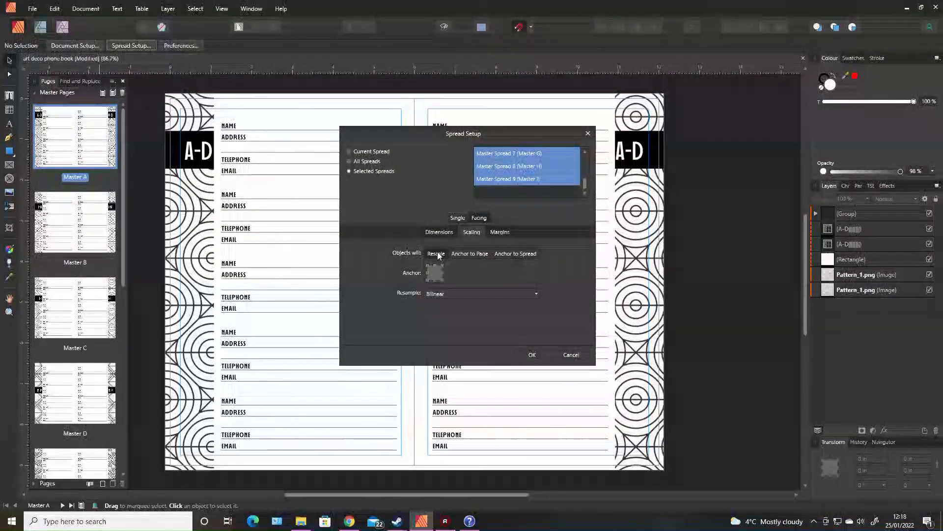
left_click(534, 293)
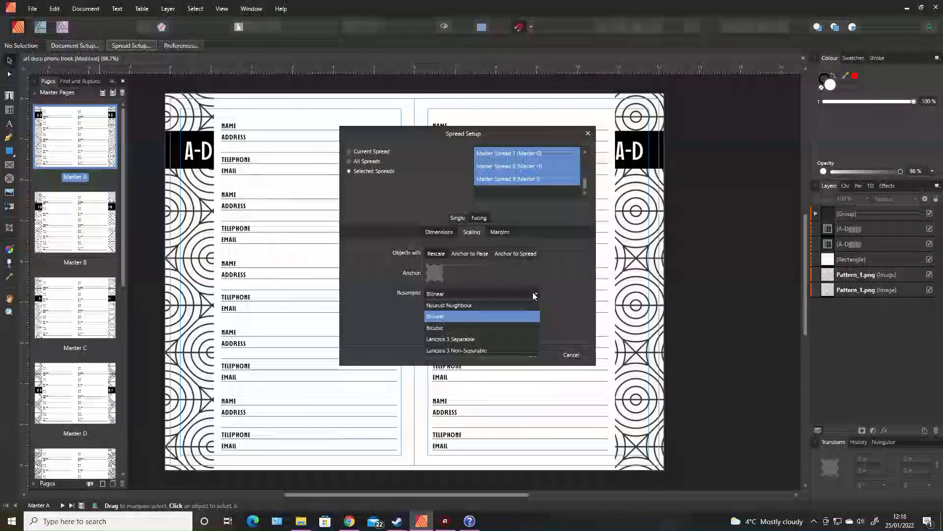
left_click(440, 319)
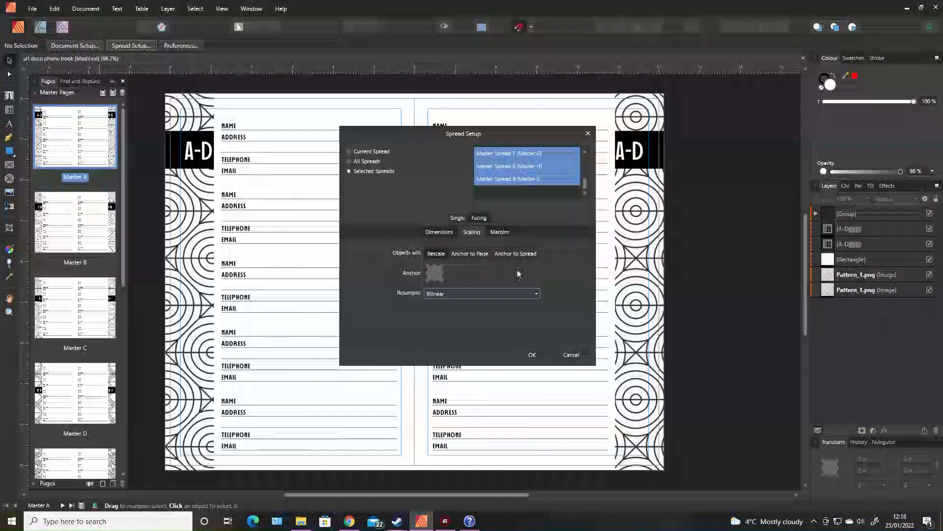
- Apply the spread setup and accept resizing the target pages to match their masters
left_click(437, 231)
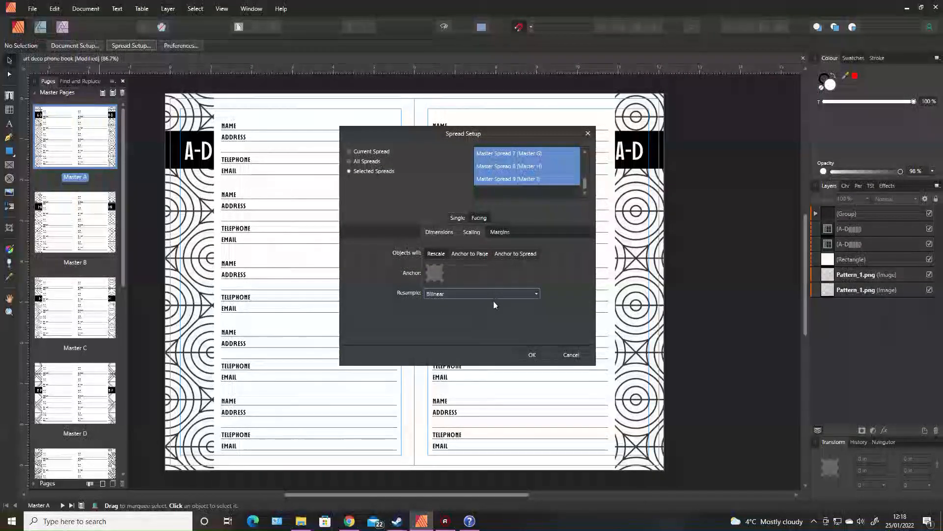
left_click(474, 234)
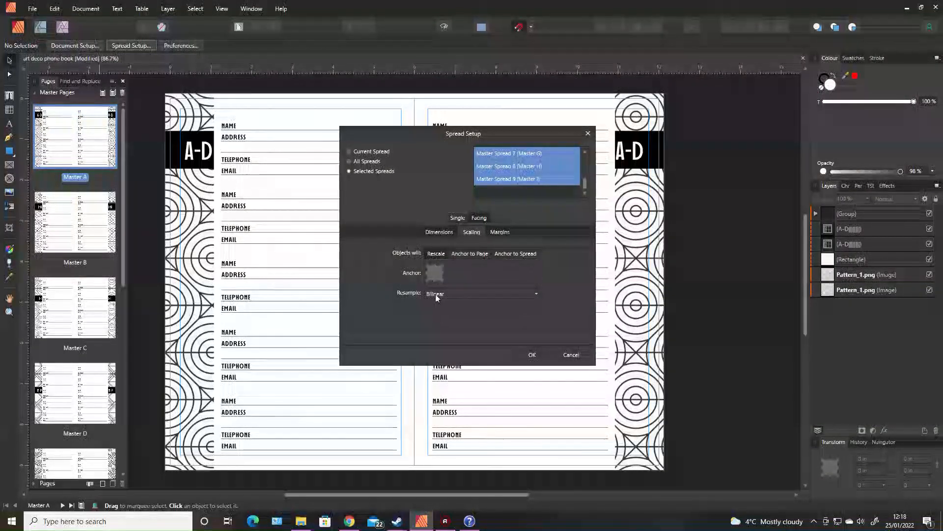
left_click(530, 355)
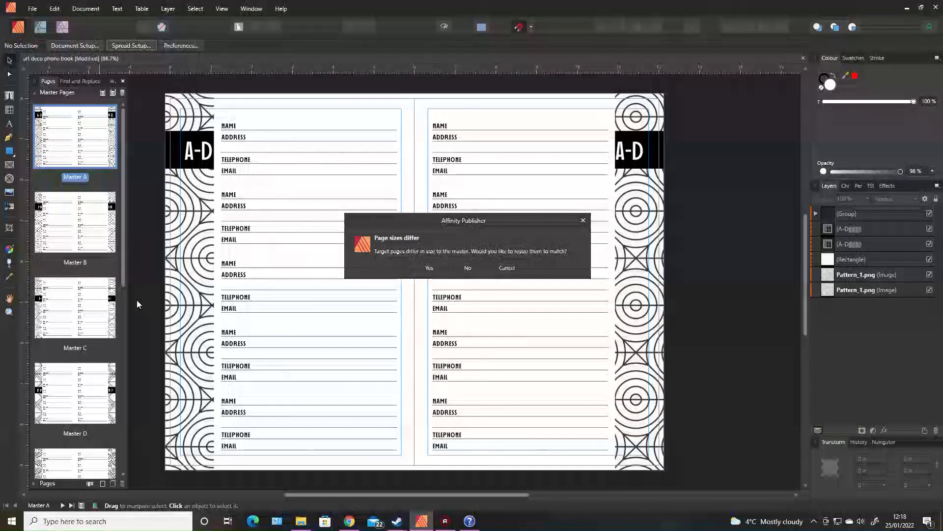
left_click(429, 267)
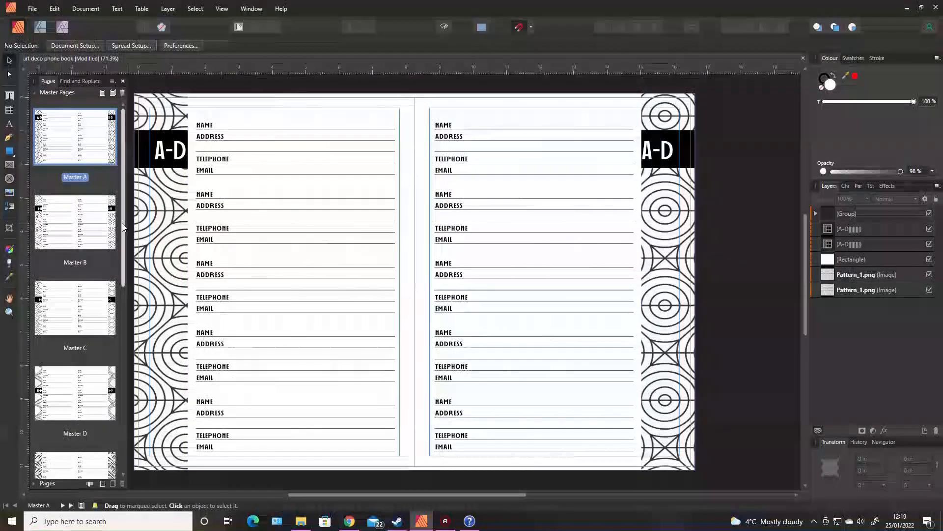
- Return to the pages and open the spread properties of pages 2,3 to check their new dimensions
left_click_drag(122, 227, 143, 418)
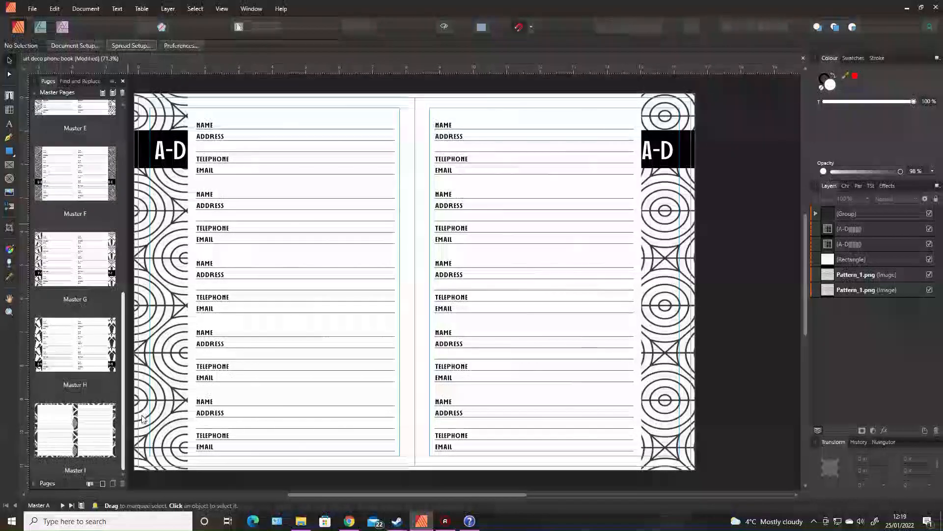
left_click(35, 94)
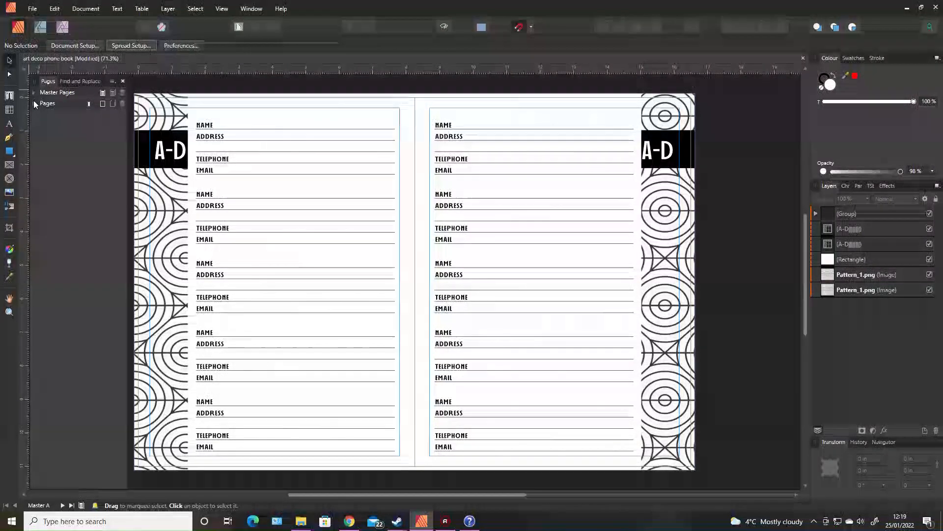
double_click(86, 239)
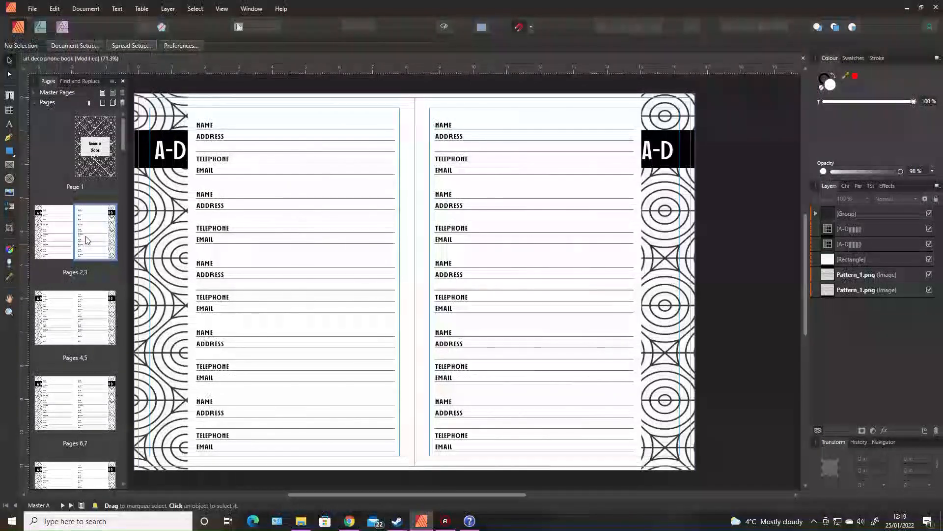
right_click(86, 240)
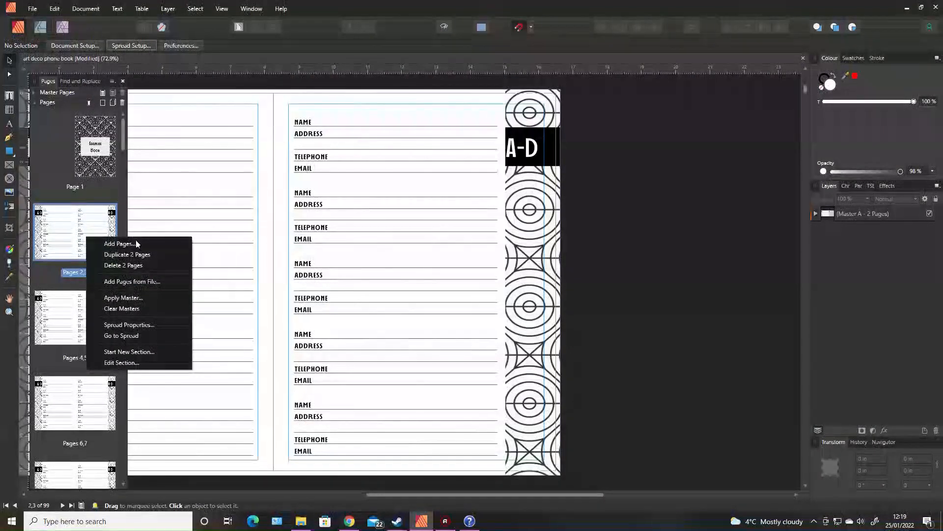
left_click(136, 324)
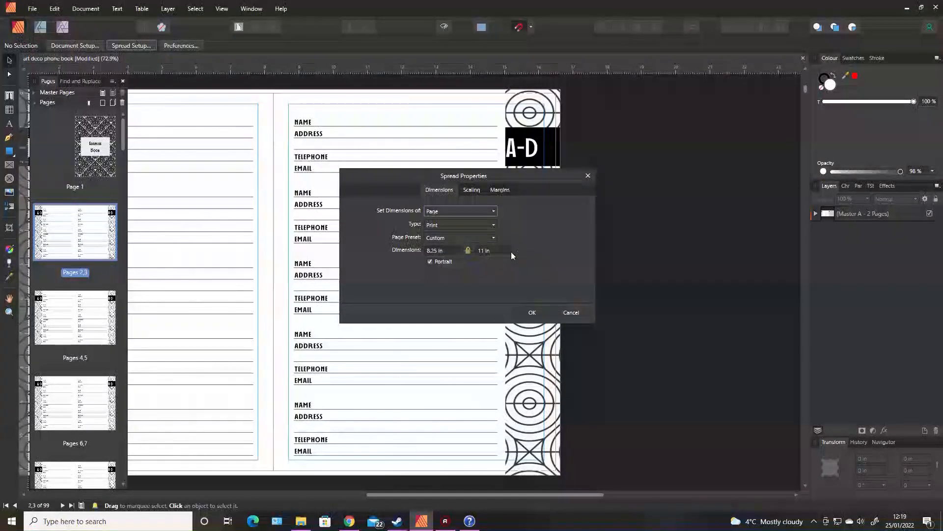
- Close the spread properties and inspect Master F's edge pattern image frame and its resize handles
left_click(570, 313)
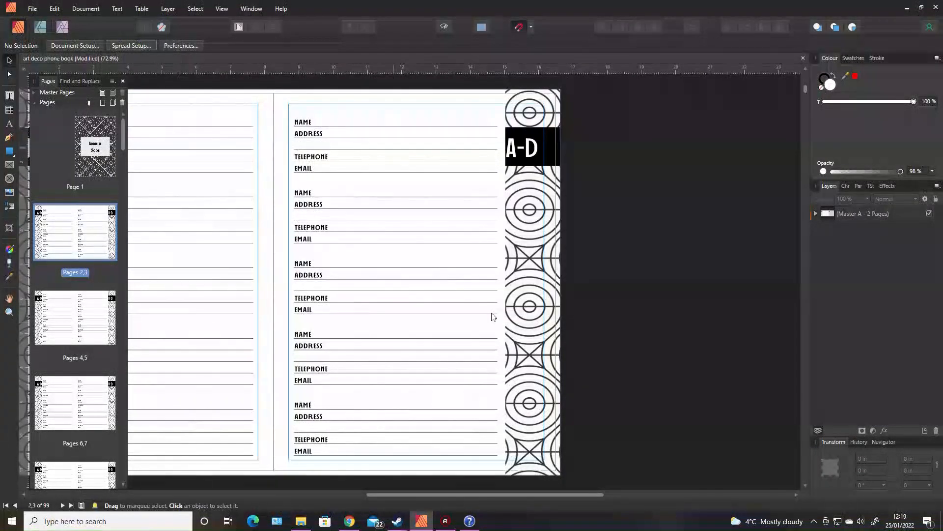
left_click_drag(596, 495, 490, 501)
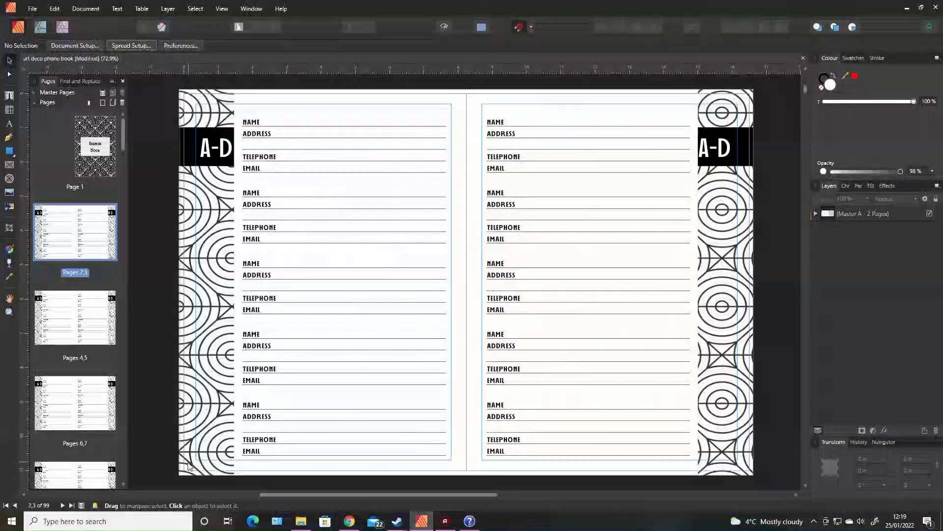
left_click(35, 92)
double_click(75, 173)
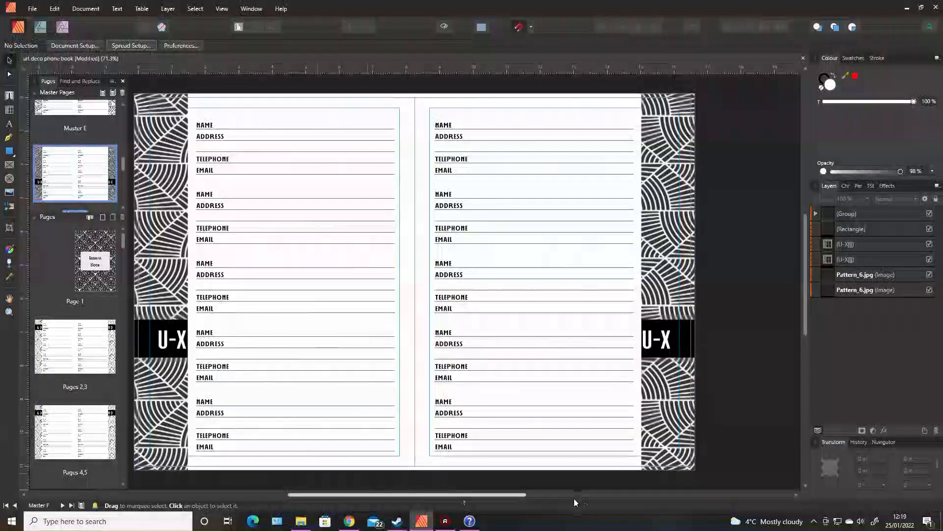
left_click(693, 467)
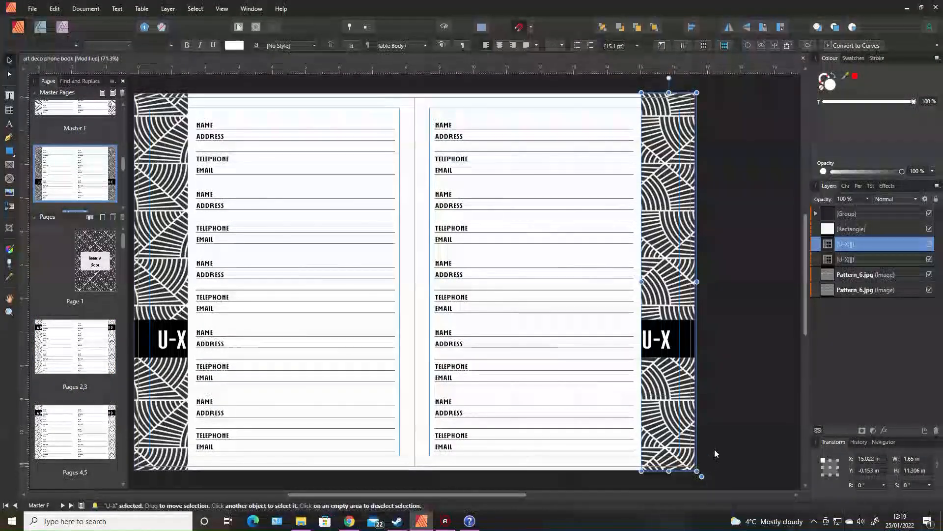
left_click(850, 276)
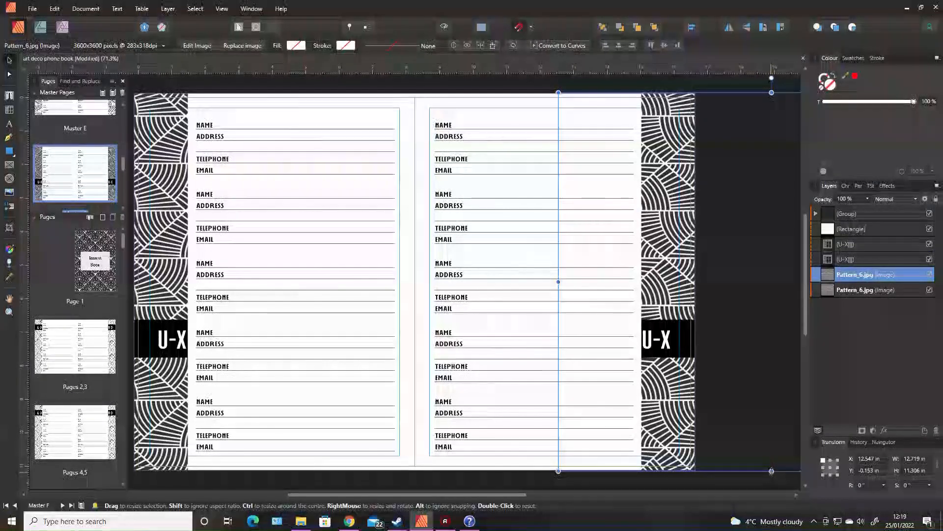
left_click_drag(772, 471, 771, 466)
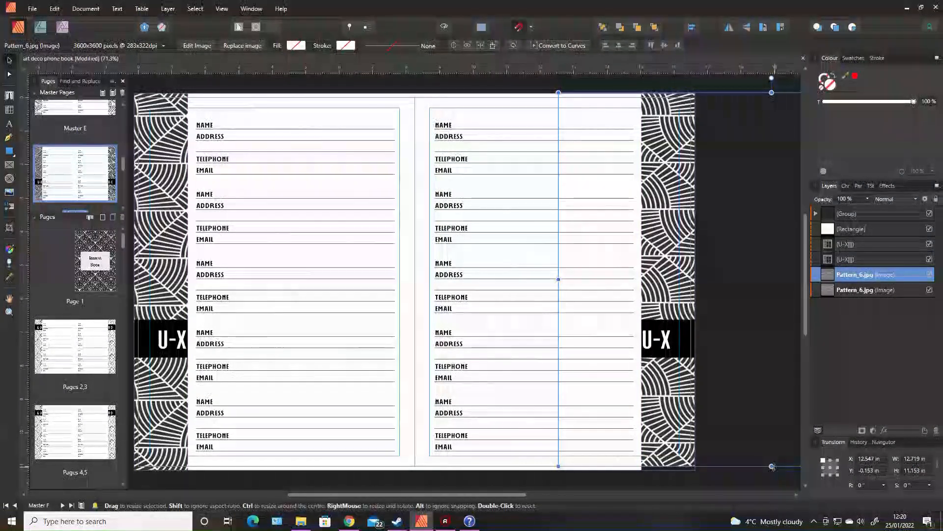
left_click_drag(771, 466, 772, 470)
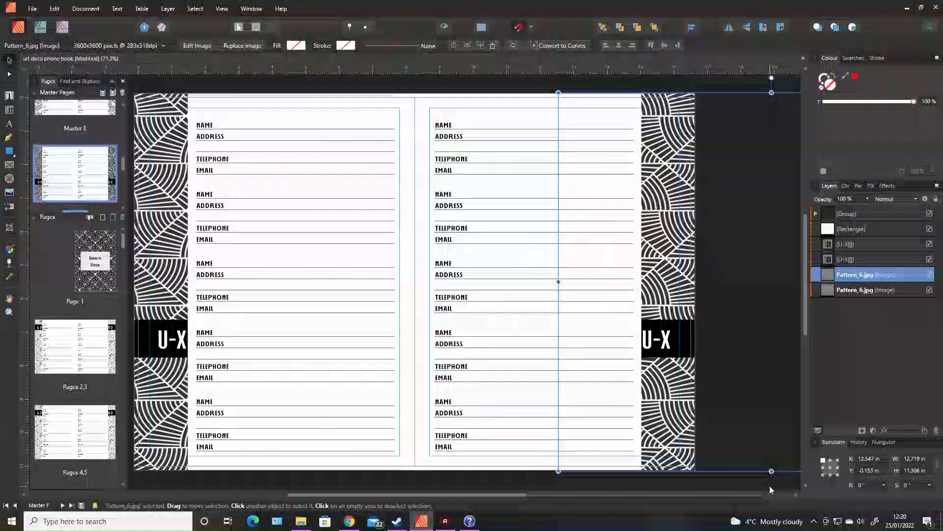
left_click(770, 486)
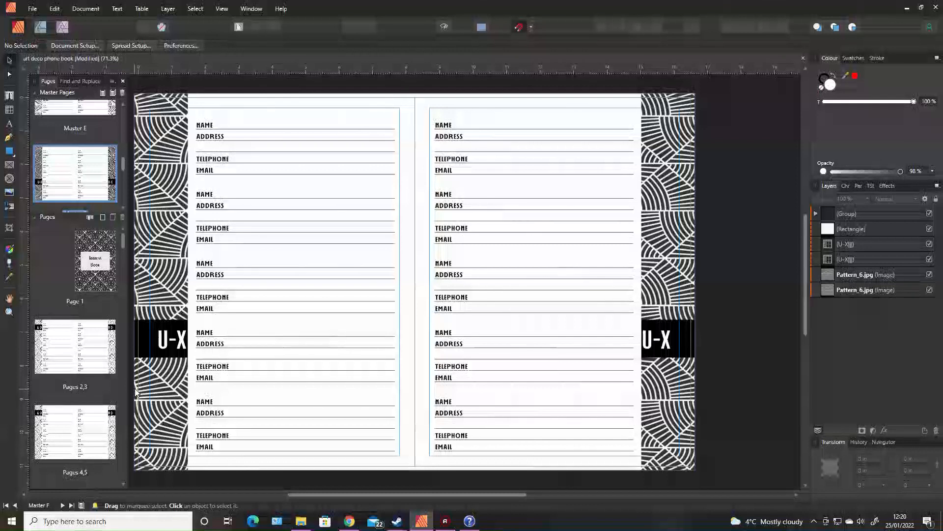
- Examine the table groups and text frames on Master F's left page
left_click(210, 163)
double_click(210, 164)
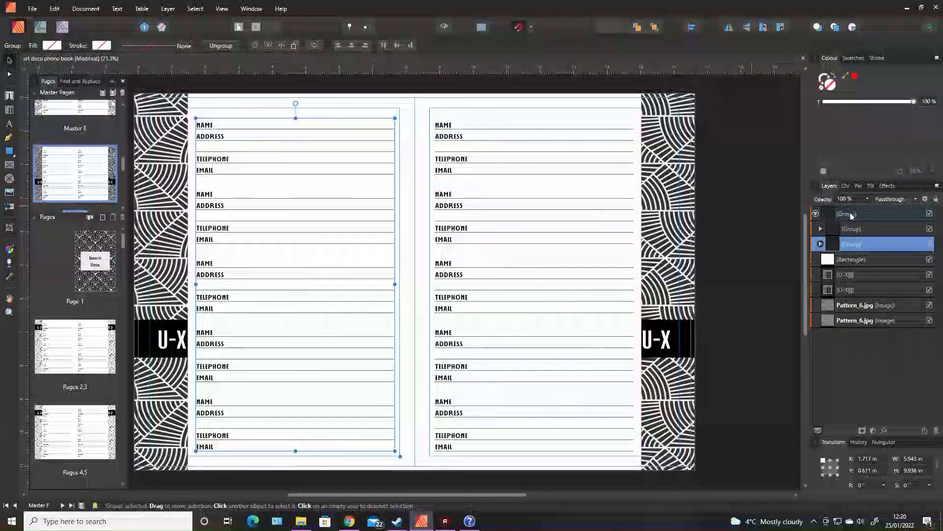
left_click(821, 244)
left_click(851, 275)
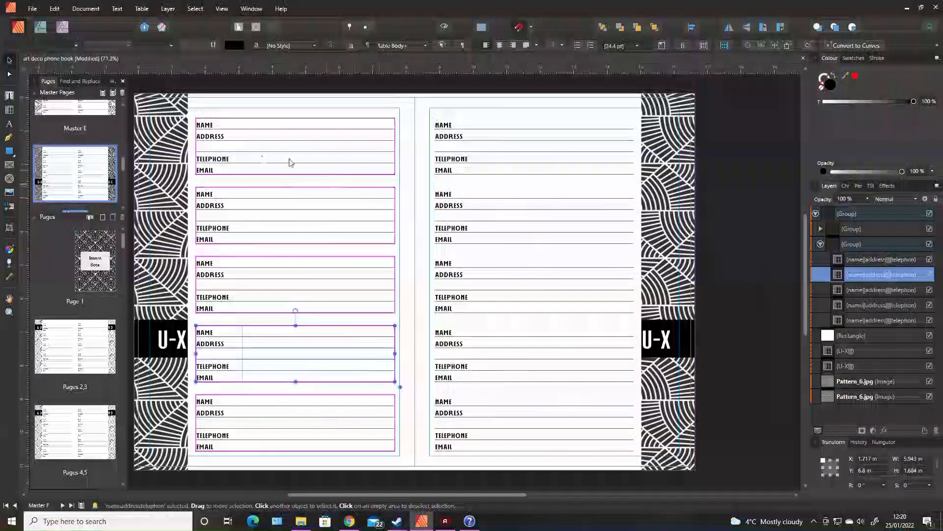
double_click(208, 333)
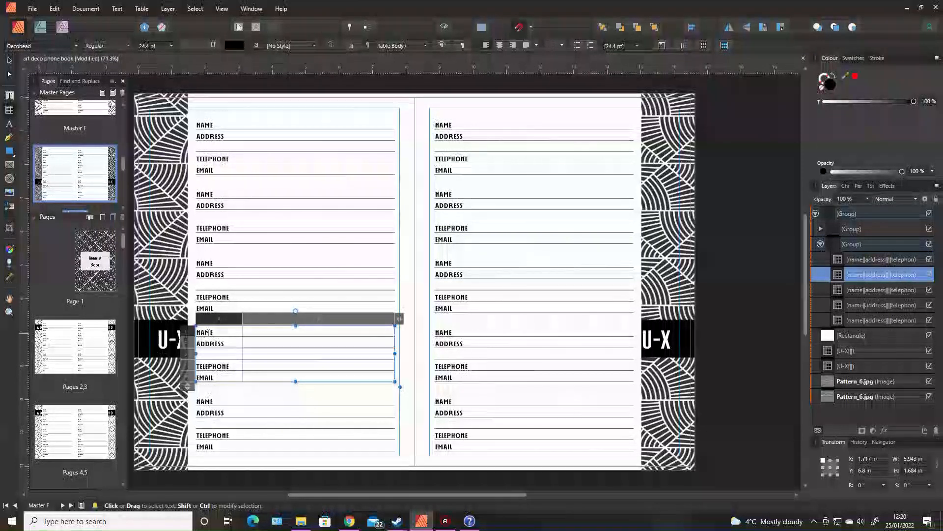
left_click(319, 144)
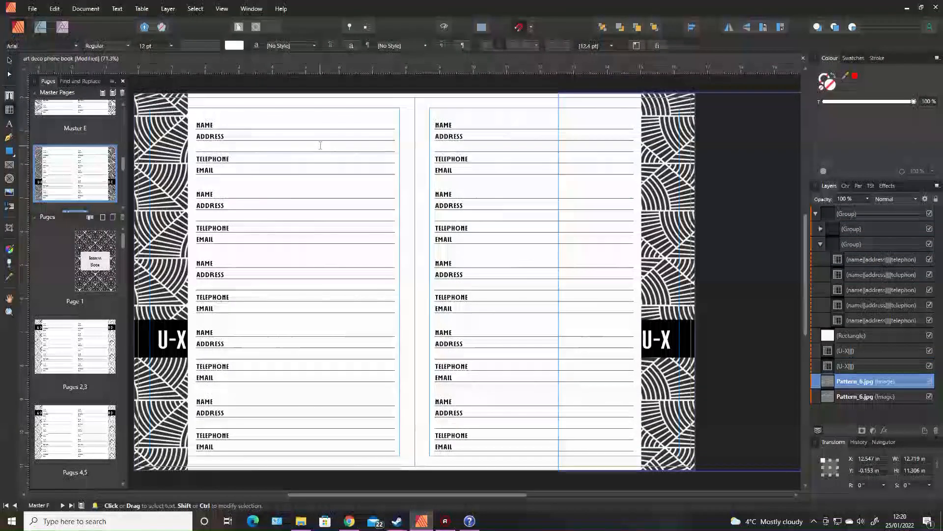
left_click(319, 146)
- Undo the last change and open Master A's spread properties to check its page dimensions
key("ctrl+z")
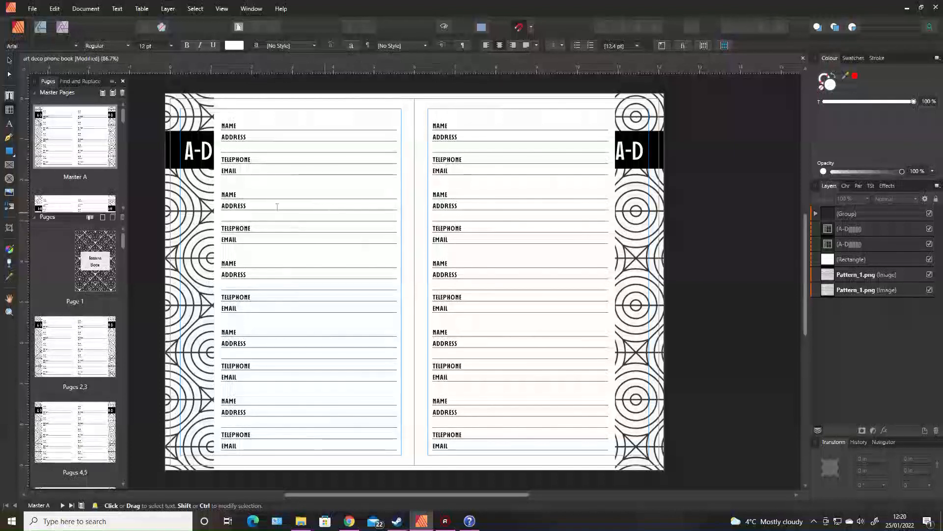
left_click(228, 126)
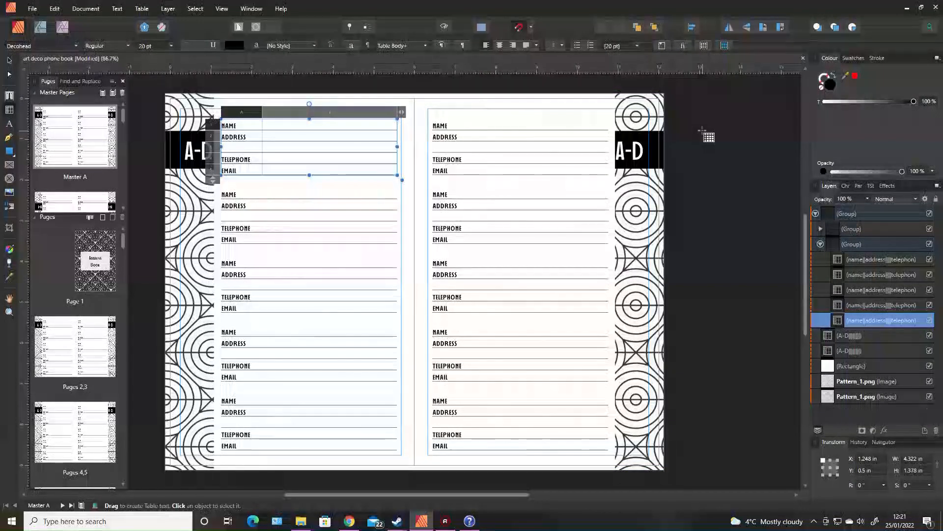
right_click(73, 146)
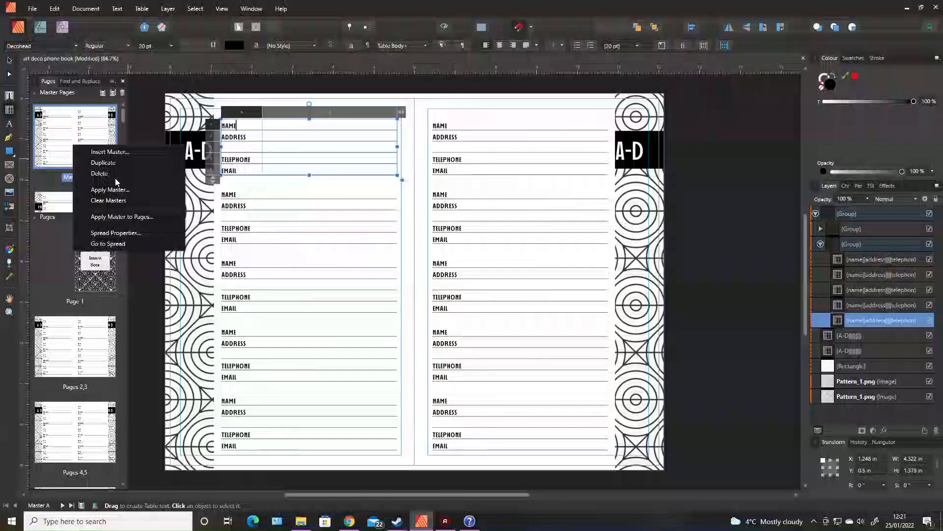
left_click(134, 235)
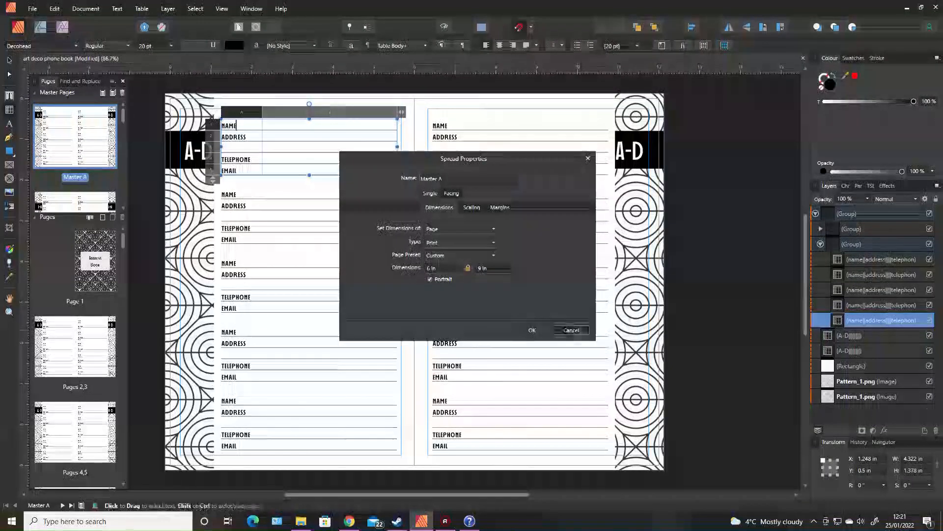
left_click(571, 329)
- Open Spread Setup for the current Master A spread and set its page dimensions to 8.25 in by 11 in
left_click(10, 60)
left_click(740, 269)
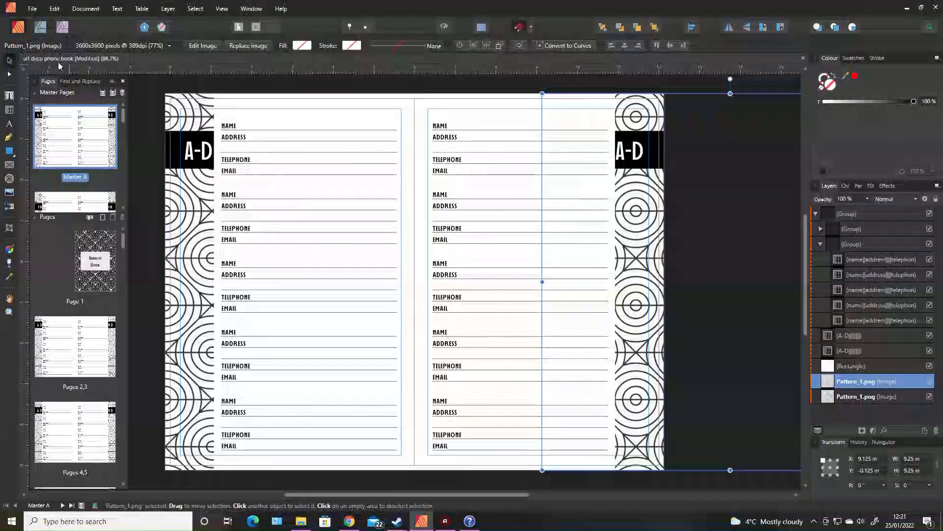
key("ctrl+d")
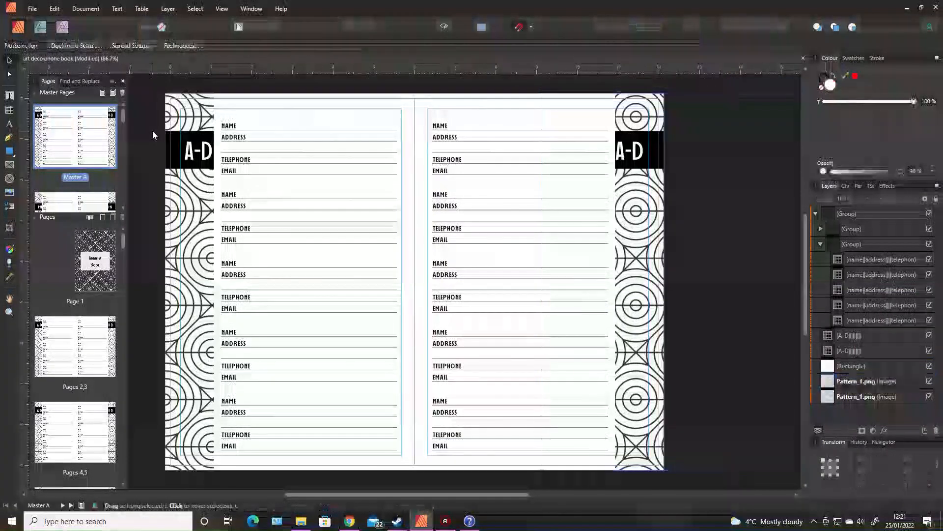
left_click(131, 45)
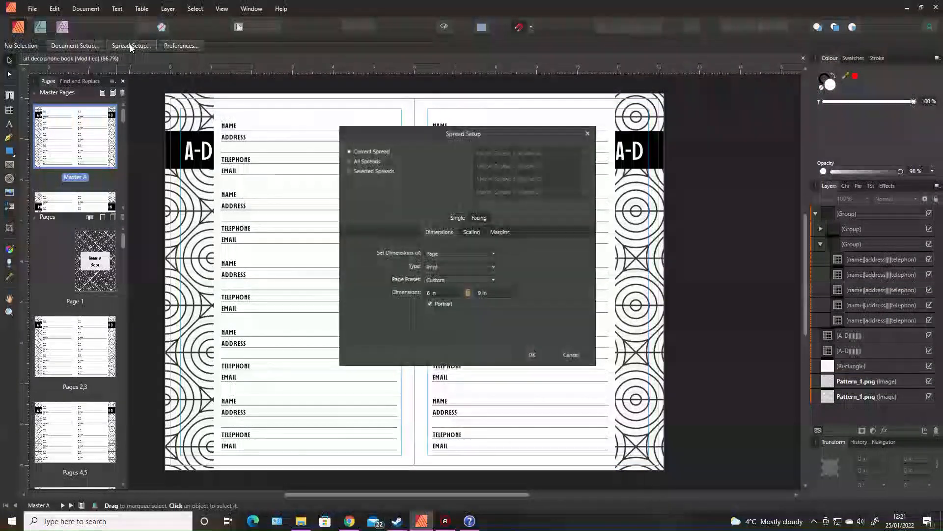
left_click(438, 294)
type("8.25")
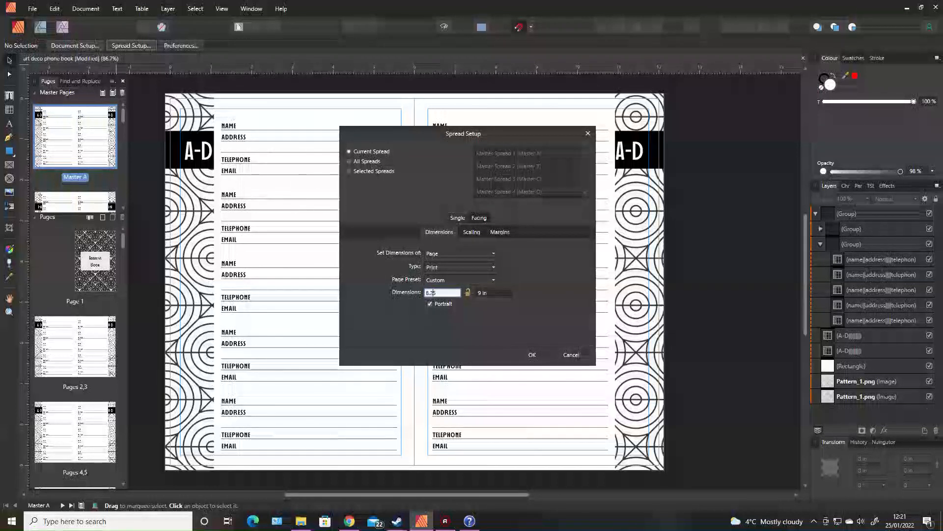
left_click(485, 293)
type("11")
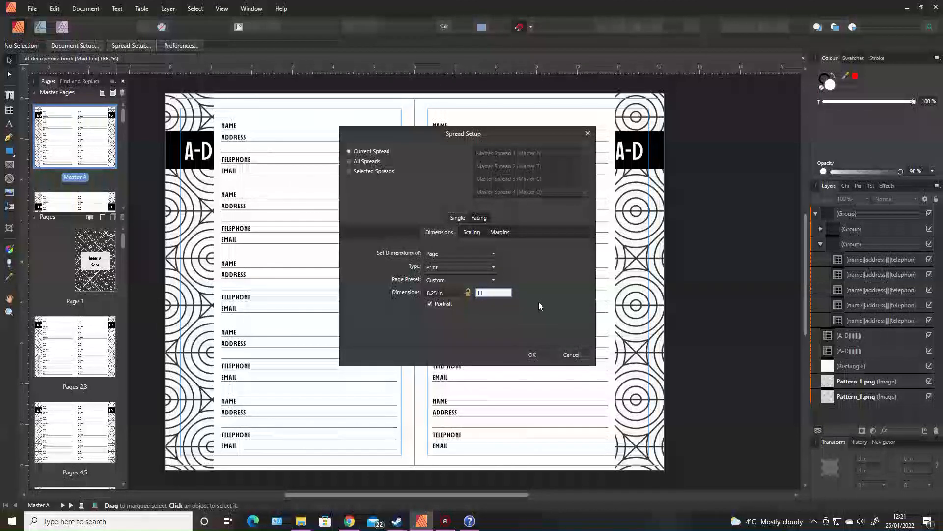
- Set objects to rescale with Bilinear resampling and apply the spread setup
left_click(470, 233)
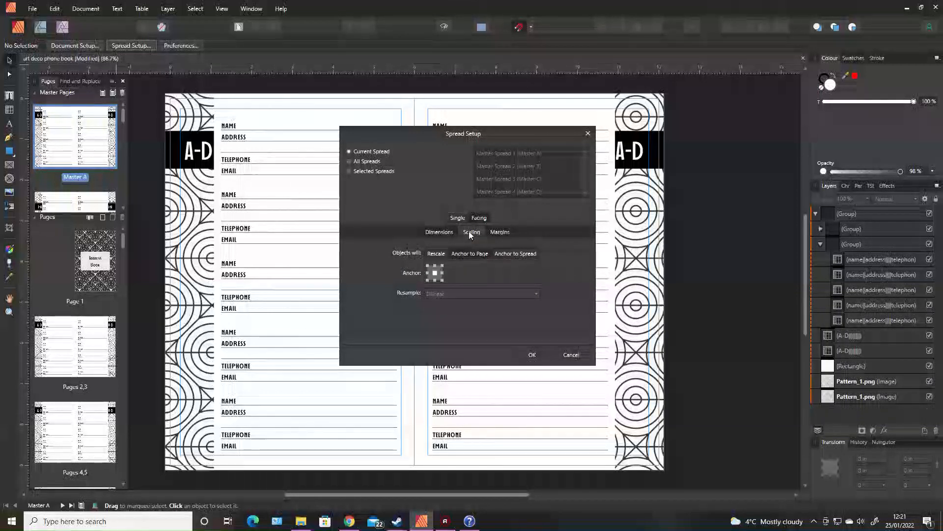
left_click(435, 254)
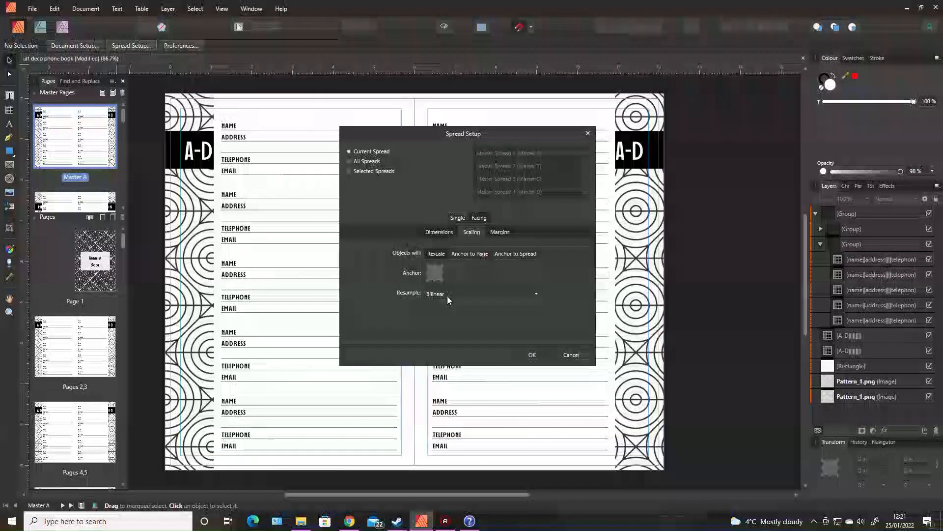
left_click(532, 354)
left_click(429, 267)
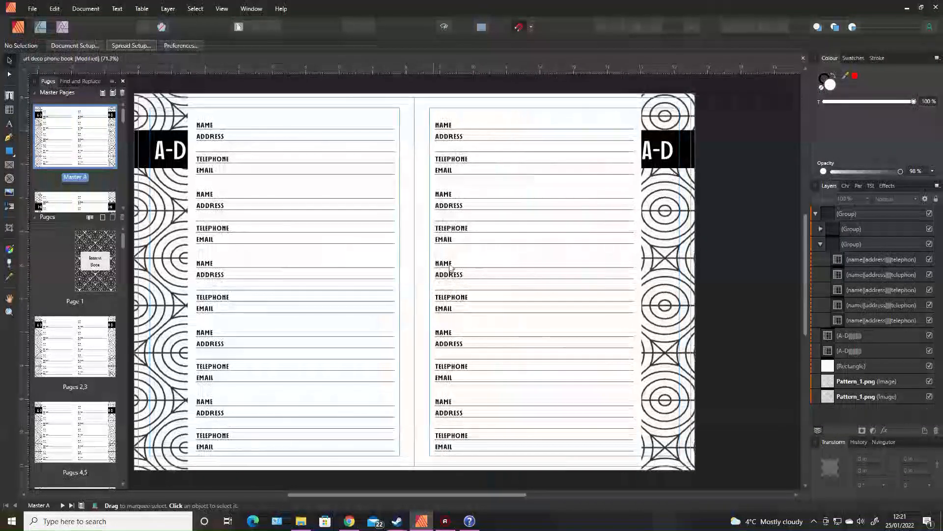